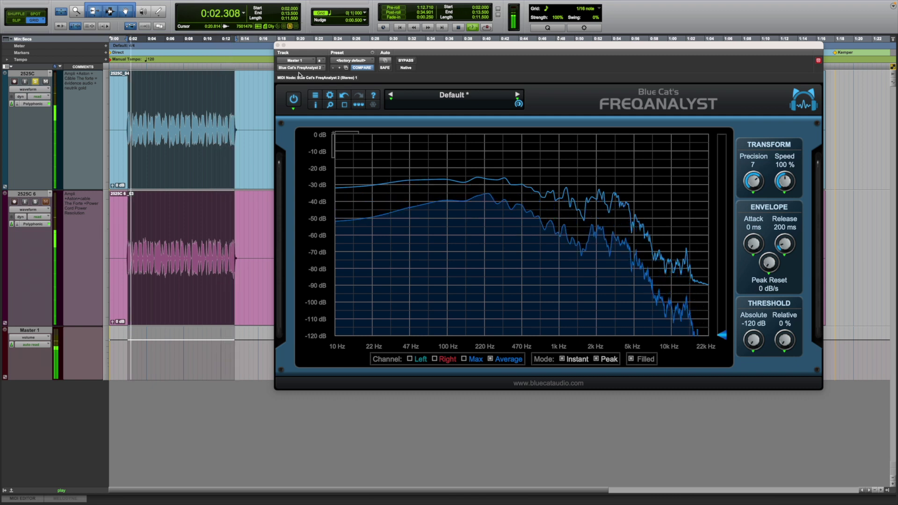
# Compare the frequency curves of the 2525C and 2525C 6 tracks by alternating their solos during looped playback, ending on 2525C 6 with playback stopped.
pyautogui.click(35, 202)
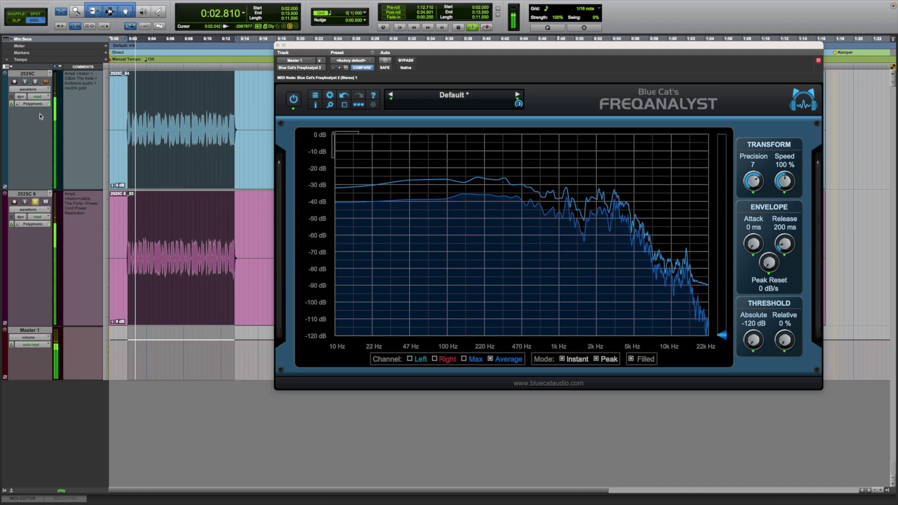
pyautogui.click(35, 81)
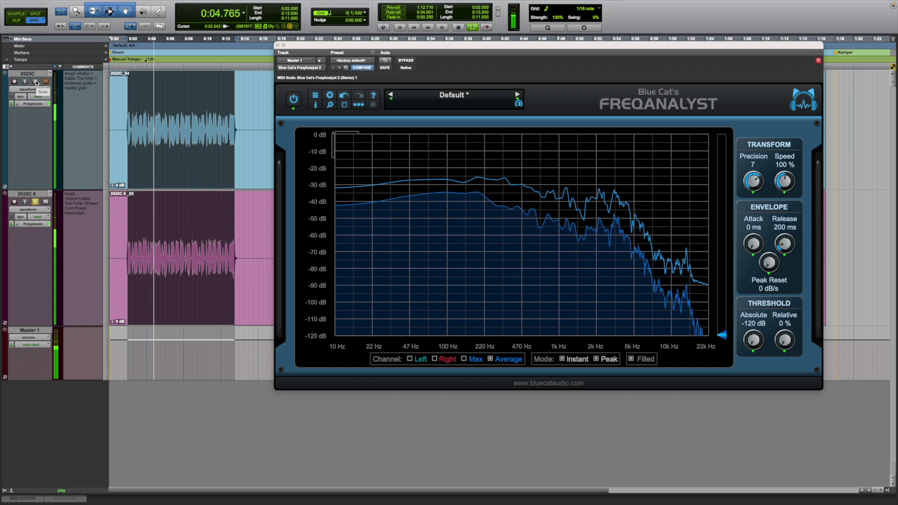
pyautogui.click(36, 202)
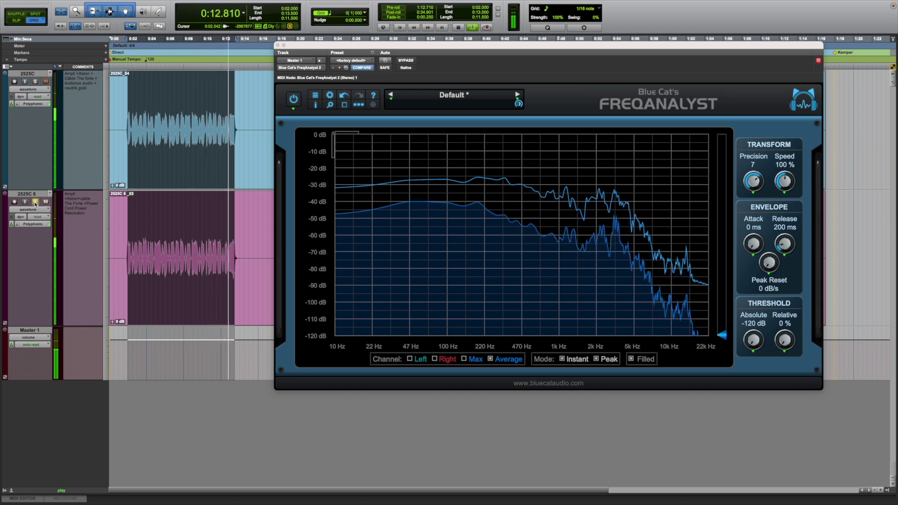
pyautogui.click(36, 82)
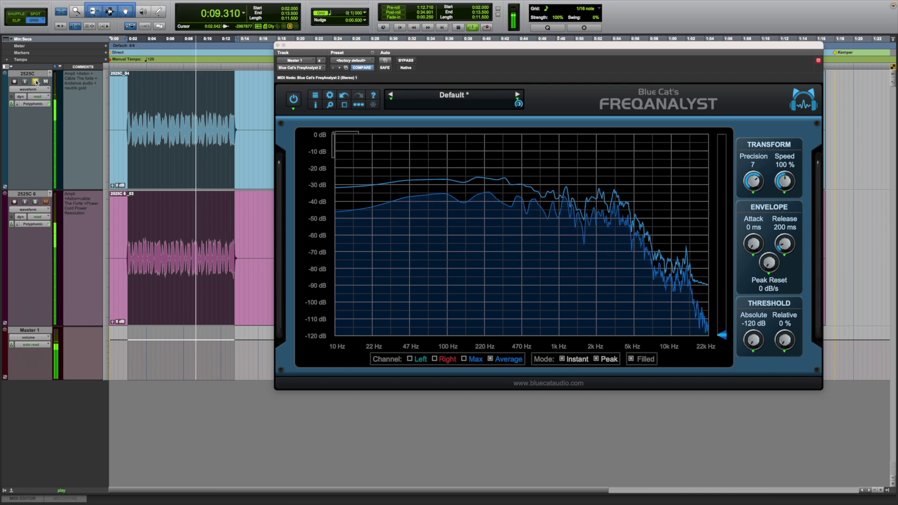
pyautogui.click(36, 203)
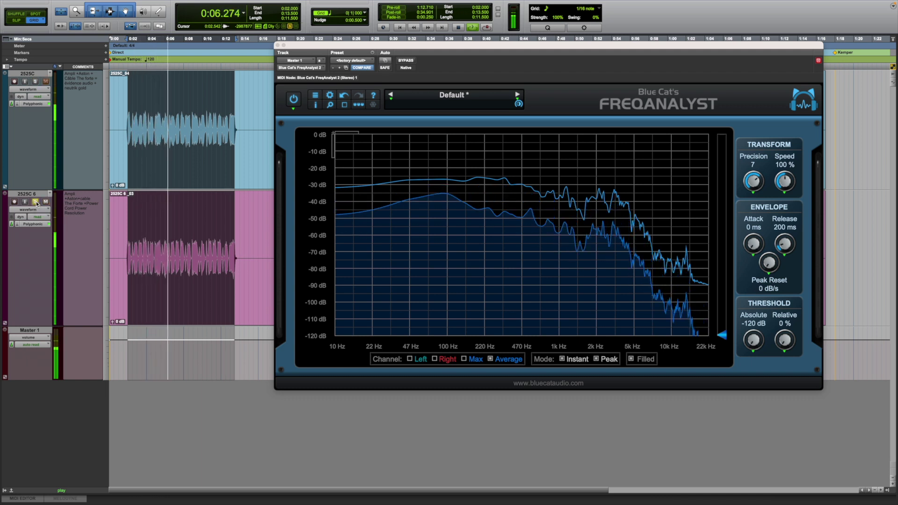
pyautogui.press('space')
# Narrow the timeline selection to 0:02–0:03 and briefly play it with the 2525C track soloed.
pyautogui.click(881, 491)
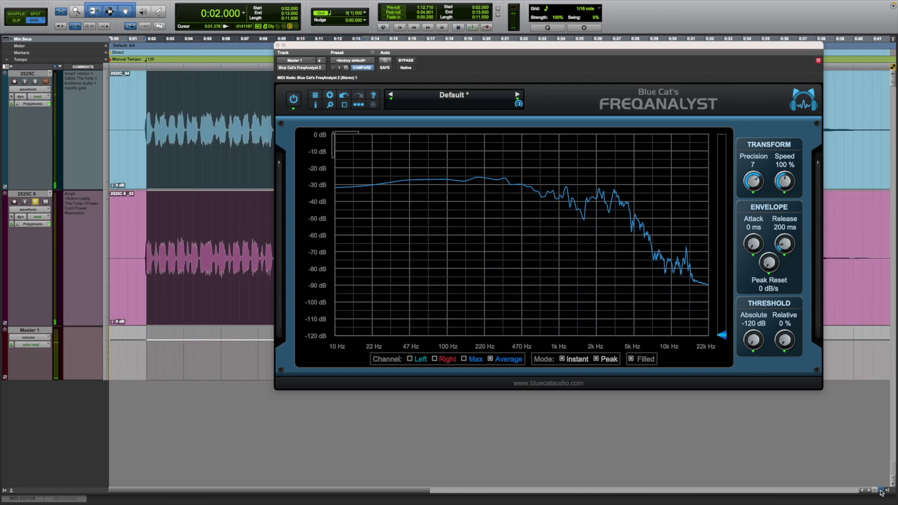
pyautogui.click(881, 491)
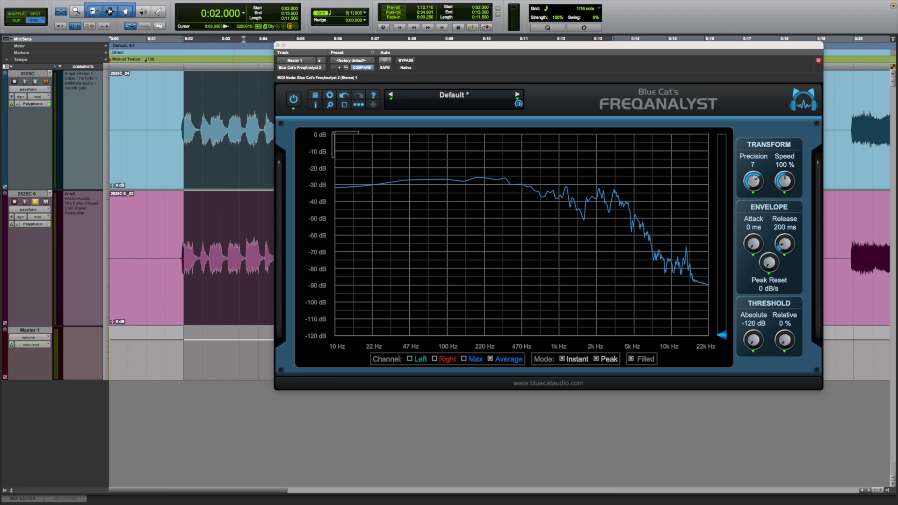
pyautogui.moveTo(225, 40); pyautogui.dragTo(183, 39)
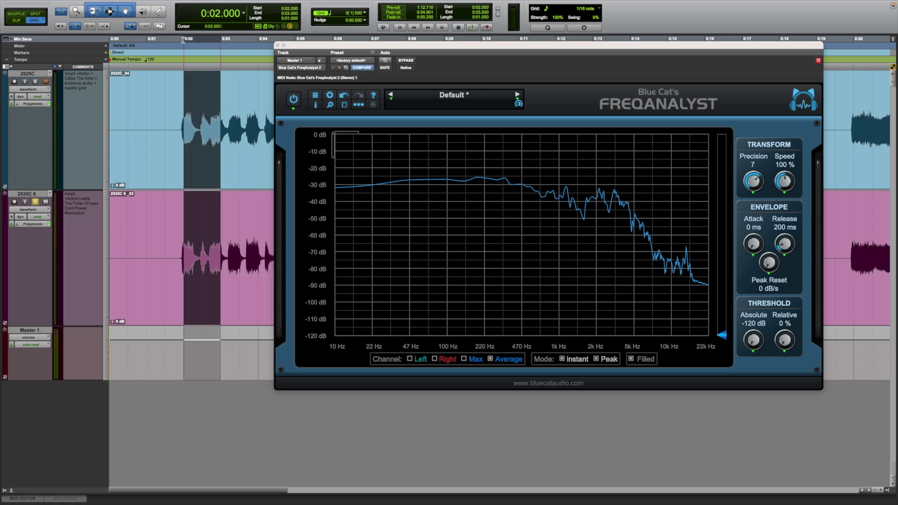
pyautogui.keyDown('super'); pyautogui.click(35, 82); pyautogui.keyUp('super')
pyautogui.press('space')
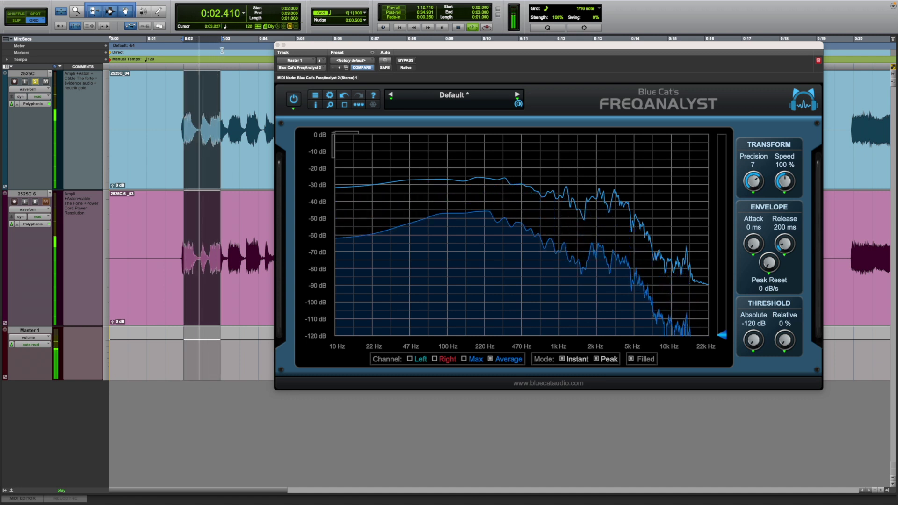
pyautogui.press('space')
# Set the grid to 1/8 note and audition the selected 0:02–0:03 passage.
pyautogui.click(331, 13)
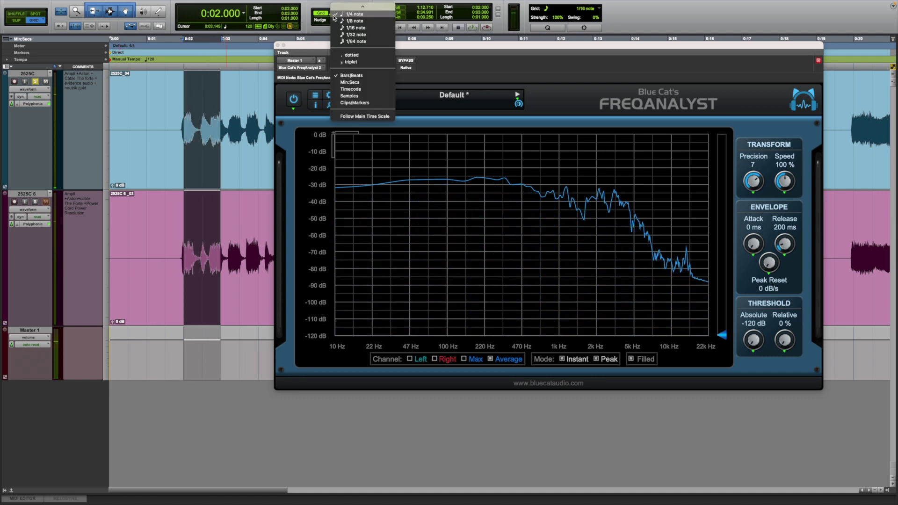
pyautogui.click(337, 21)
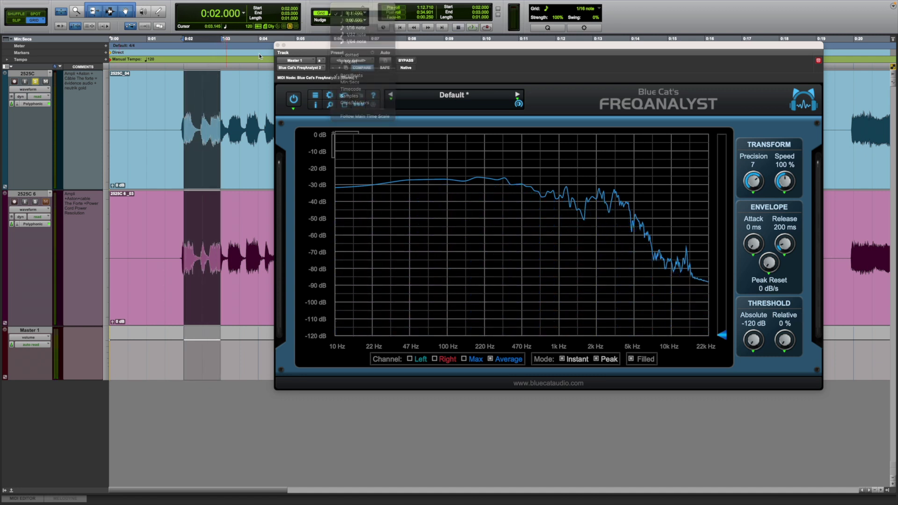
pyautogui.press('space')
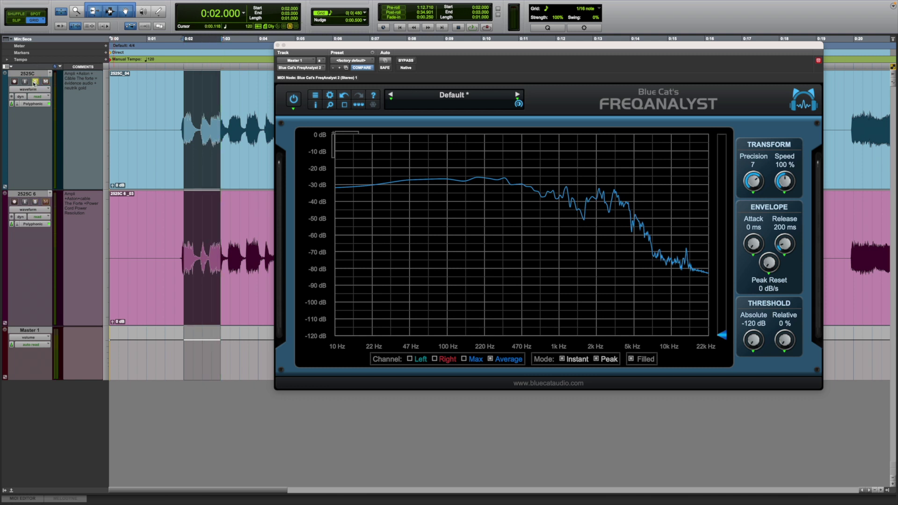
pyautogui.press('space')
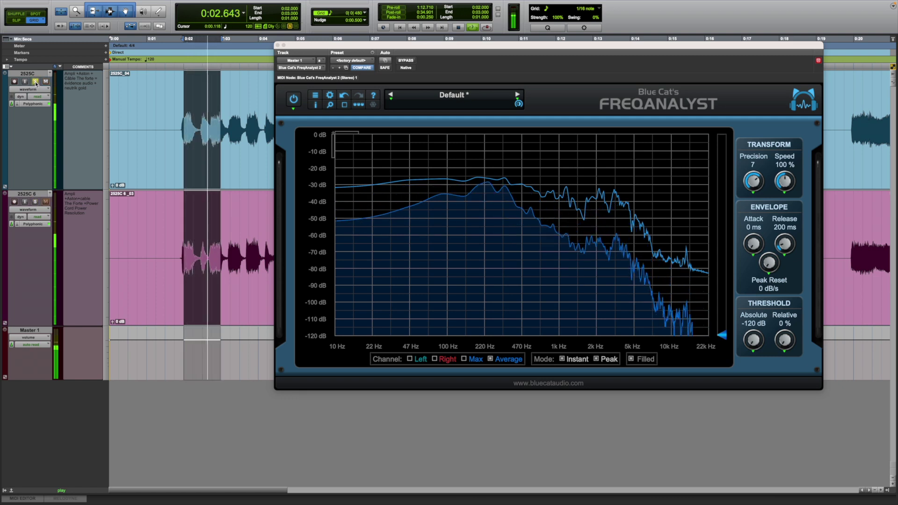
# Move the FreqAnalyst window clear of the waveforms, stop playback, and extend the timeline selection to 0:04.
pyautogui.moveTo(349, 45); pyautogui.dragTo(448, 55)
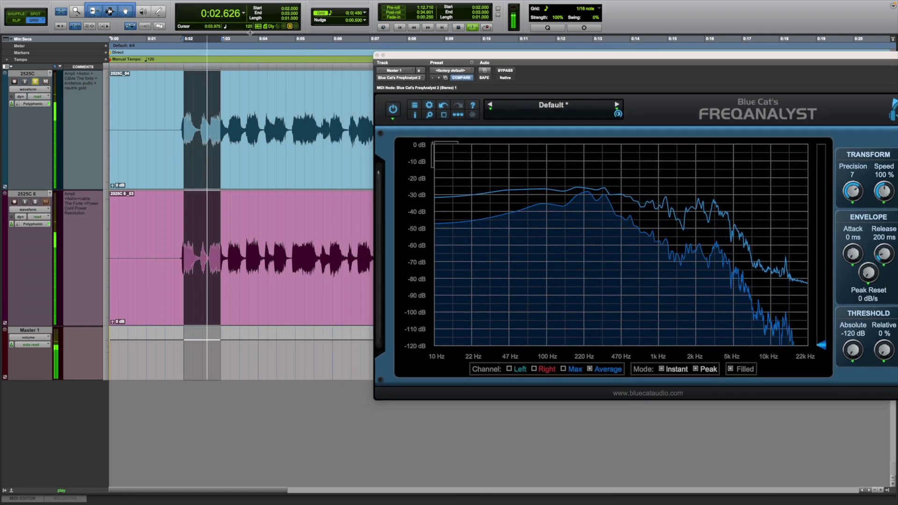
pyautogui.press('space')
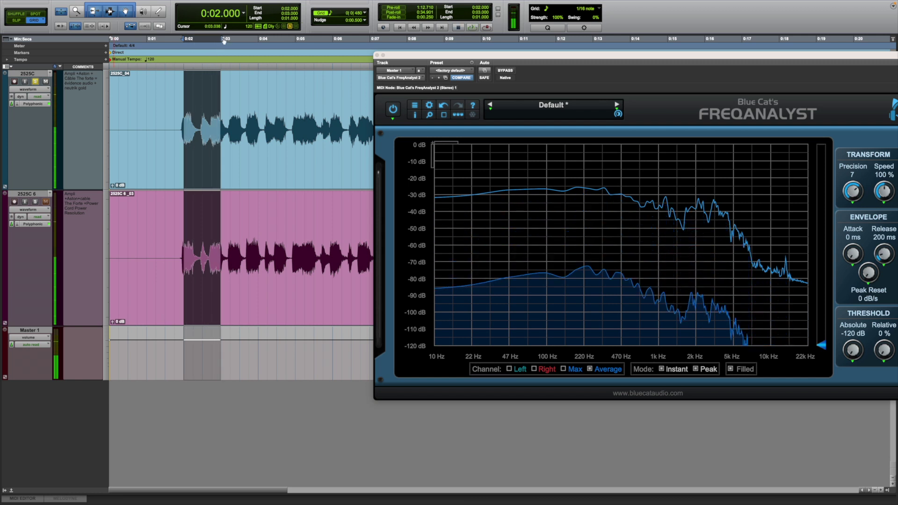
pyautogui.keyDown('shift'); pyautogui.click(240, 42); pyautogui.keyUp('shift')
pyautogui.moveTo(240, 41); pyautogui.dragTo(260, 42)
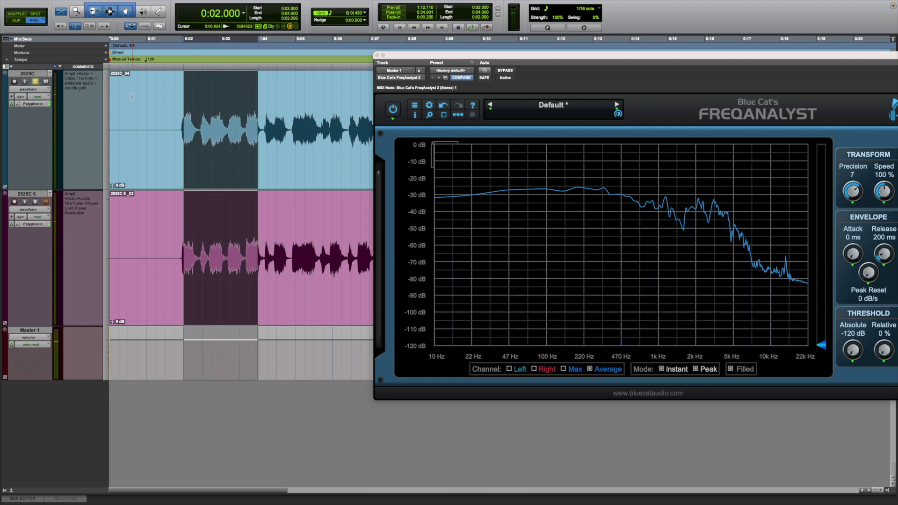
# Loop the 0:02–0:04 passage while alternating solo between 2525C and 2525C 6 to compare their spectra, finishing with playback stopped.
pyautogui.press('space')
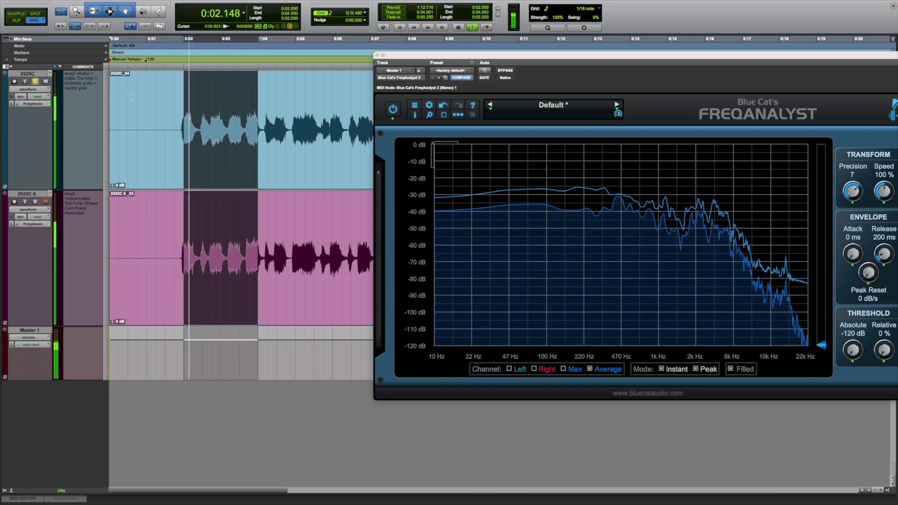
pyautogui.click(35, 202)
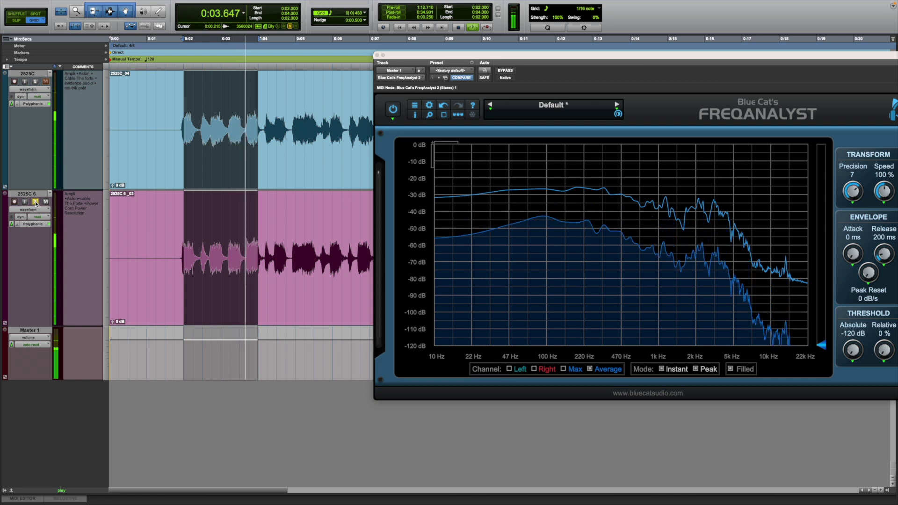
pyautogui.click(36, 82)
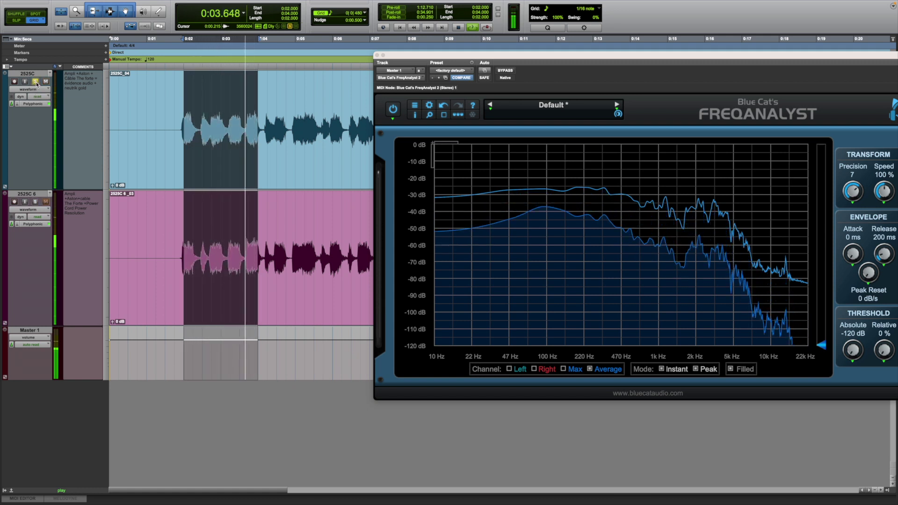
pyautogui.click(35, 203)
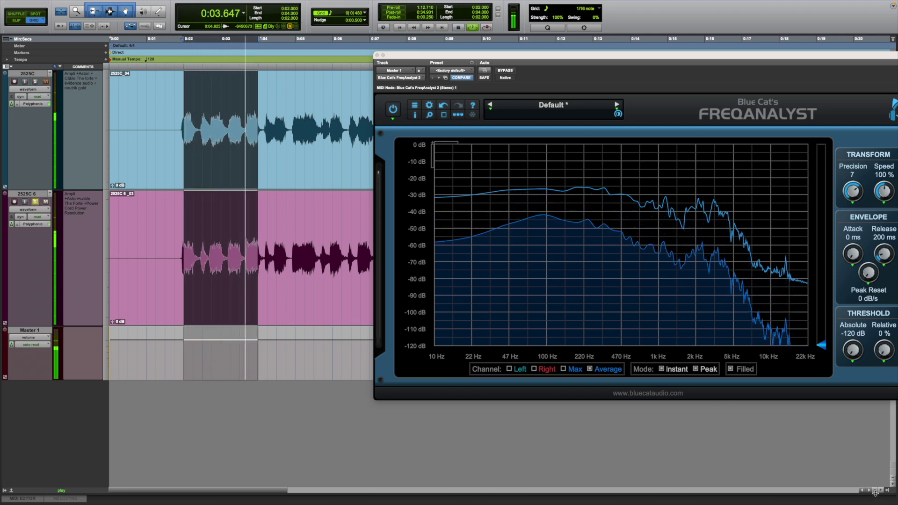
pyautogui.press('space')
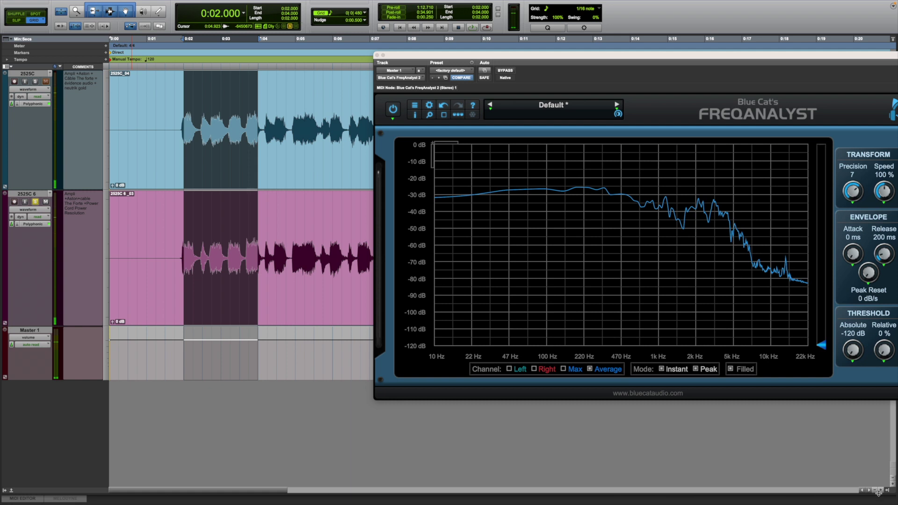
# Set the grid to 1 bar and select the first sustained chord from 0:20 to 0:24.
pyautogui.click(875, 492)
pyautogui.click(876, 492)
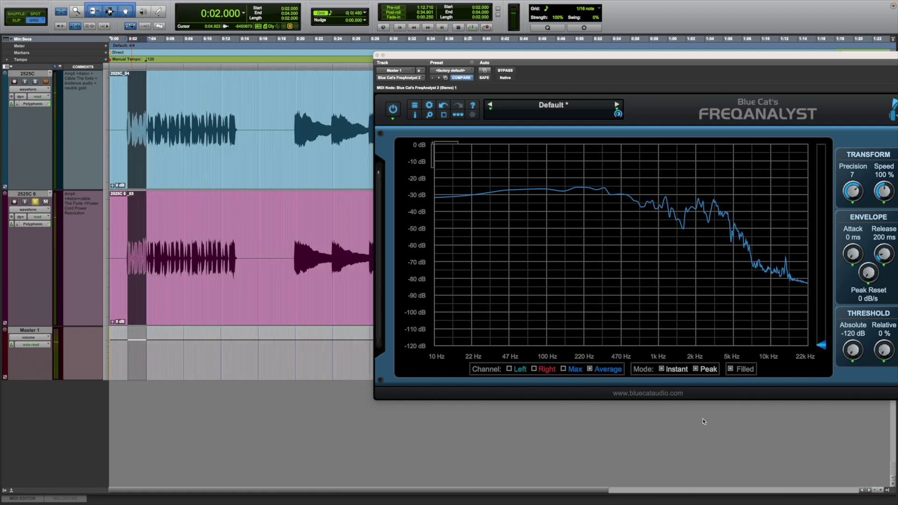
pyautogui.click(347, 13)
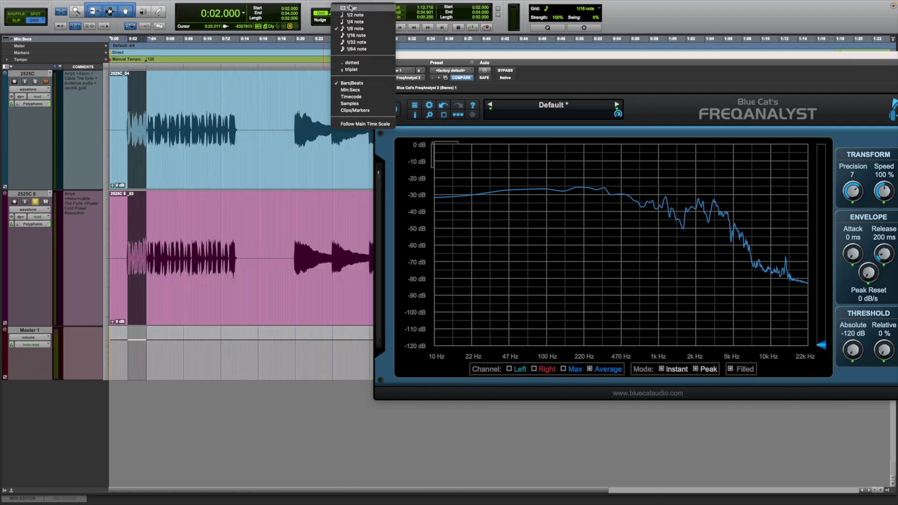
pyautogui.click(350, 8)
pyautogui.moveTo(295, 46); pyautogui.dragTo(331, 45)
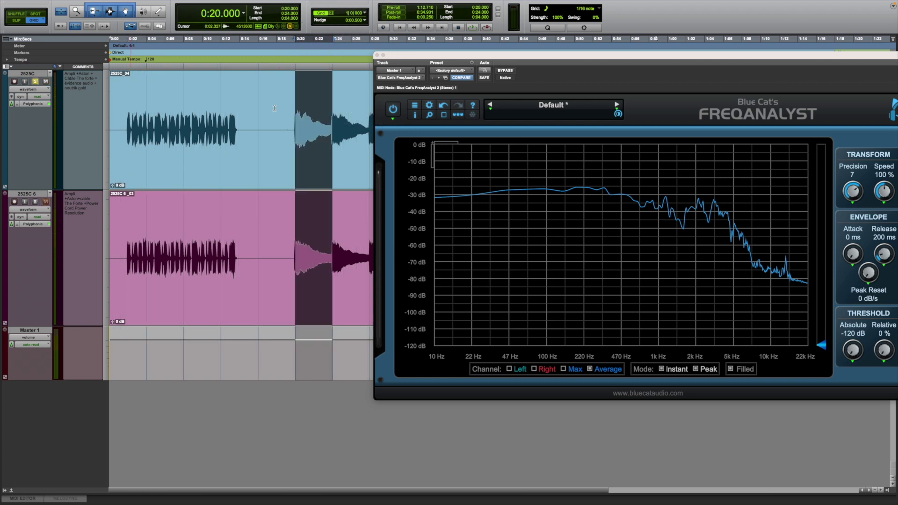
# Clear the analyzer's held peak curve by raising Peak Reset temporarily and returning it to 0 dB/s.
pyautogui.moveTo(869, 276); pyautogui.dragTo(863, 253)
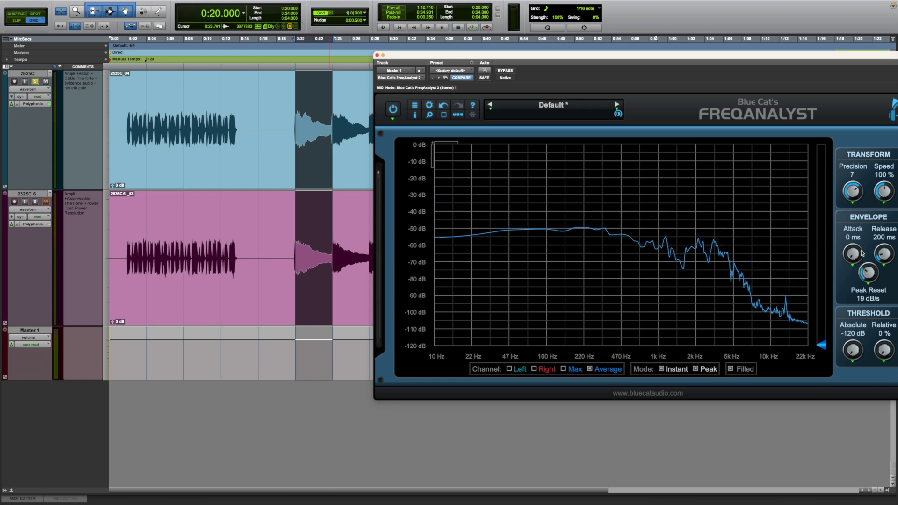
pyautogui.moveTo(860, 280); pyautogui.dragTo(861, 286)
pyautogui.click(612, 14)
# Play the 0:20–0:24 chord in a loop and switch the solo from 2525C 6 to 2525C.
pyautogui.press('space')
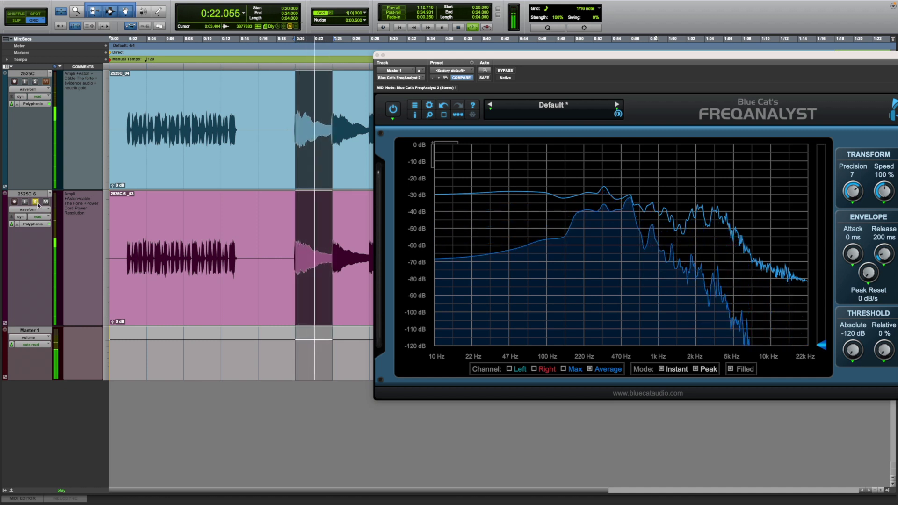
pyautogui.click(36, 82)
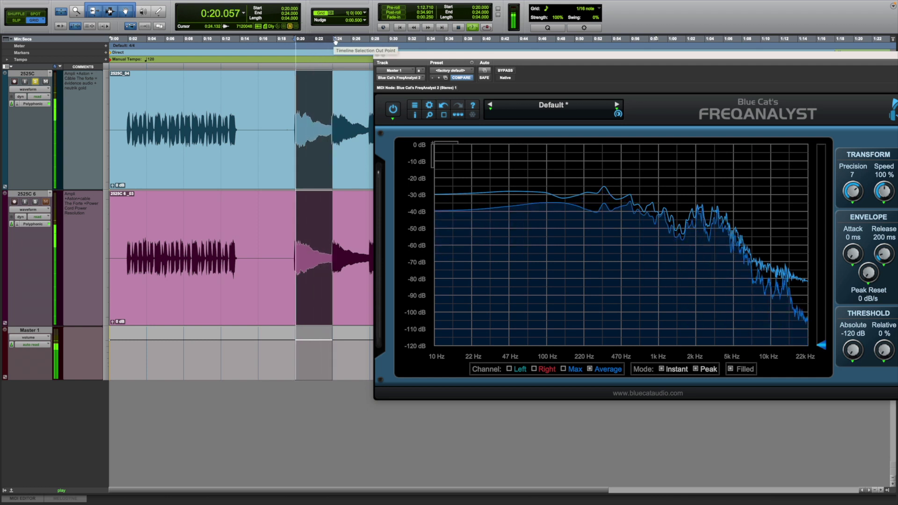
# Set the grid to 1/2 note and shorten the timeline selection to the chord's first second, 0:20–0:21.
pyautogui.moveTo(335, 42); pyautogui.dragTo(316, 43)
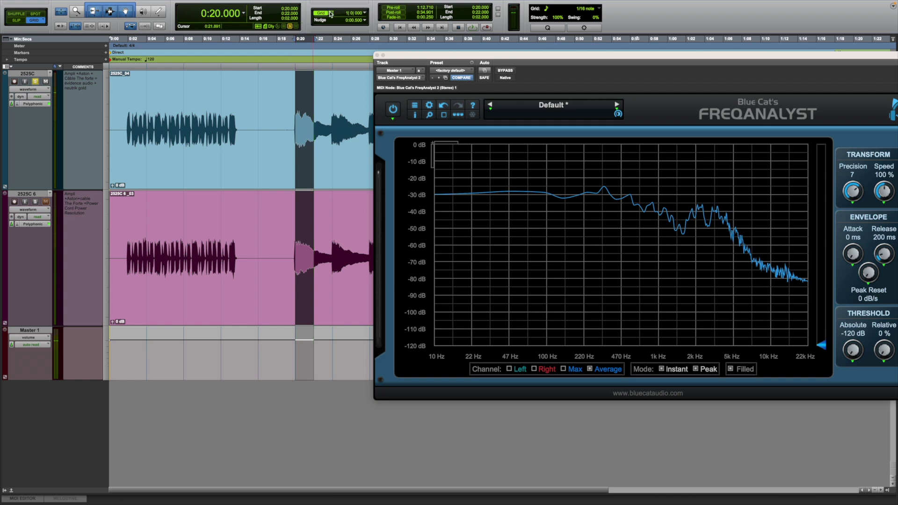
pyautogui.click(330, 14)
pyautogui.click(337, 22)
pyautogui.keyDown('shift'); pyautogui.click(304, 43); pyautogui.keyUp('shift')
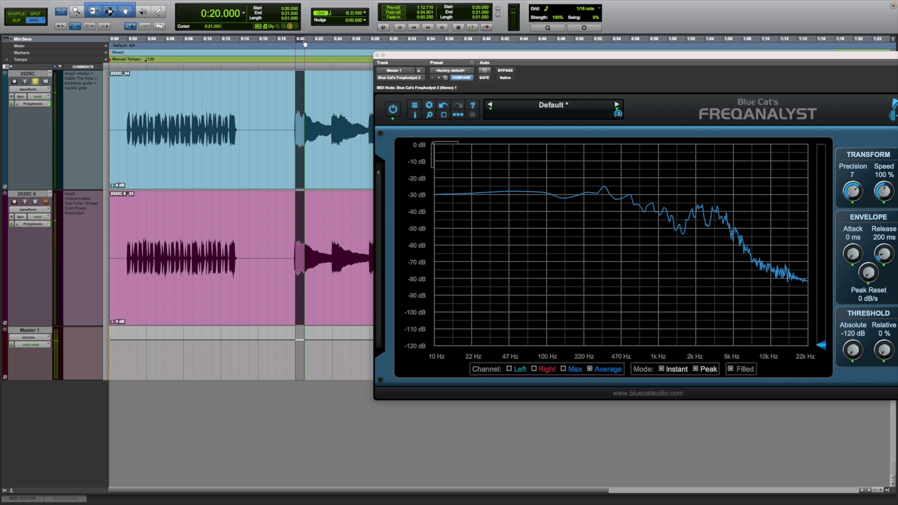
# Loop the 0:20–0:21 chord attack and repeatedly alternate solo between 2525C and 2525C 6 to compare their spectra, finishing with playback stopped.
pyautogui.press('space')
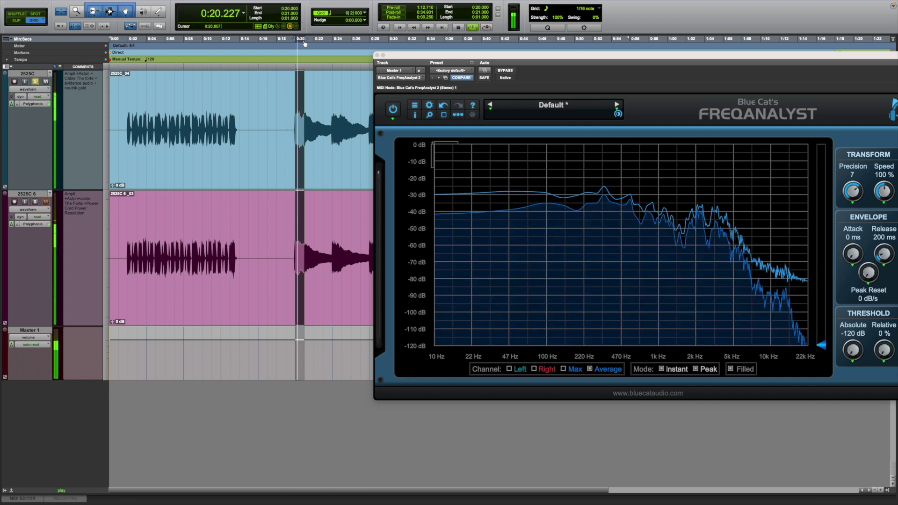
pyautogui.click(36, 202)
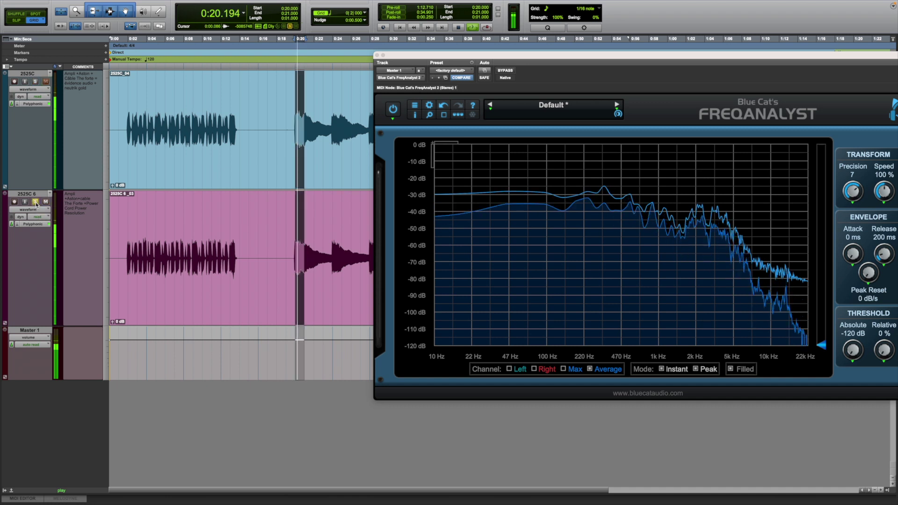
pyautogui.click(35, 82)
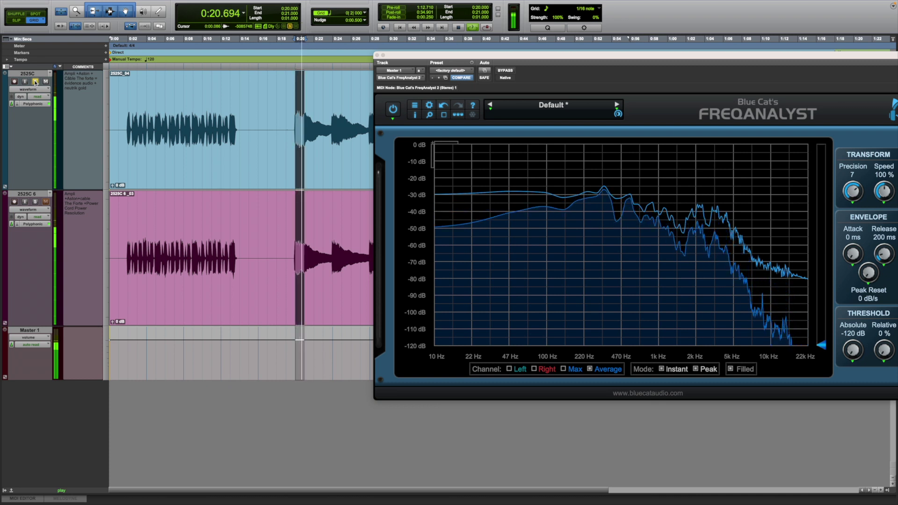
pyautogui.click(35, 202)
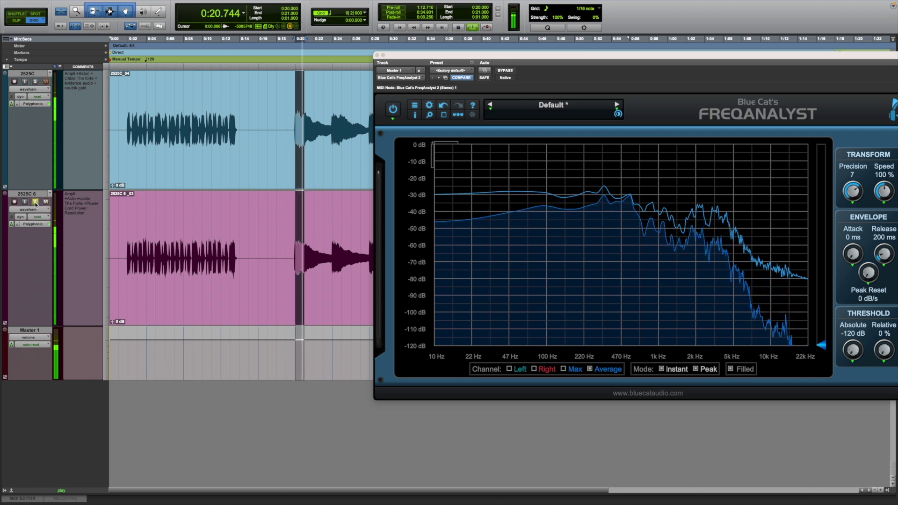
pyautogui.click(35, 202)
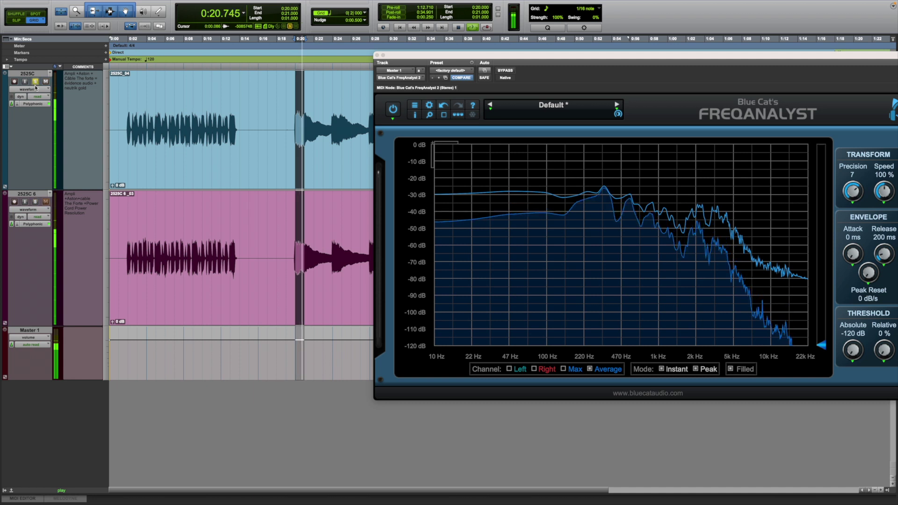
pyautogui.click(35, 202)
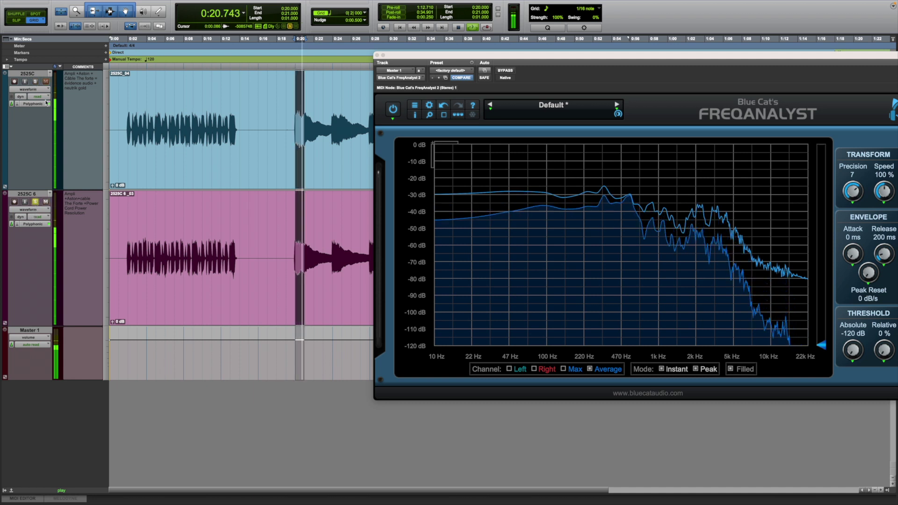
pyautogui.click(36, 82)
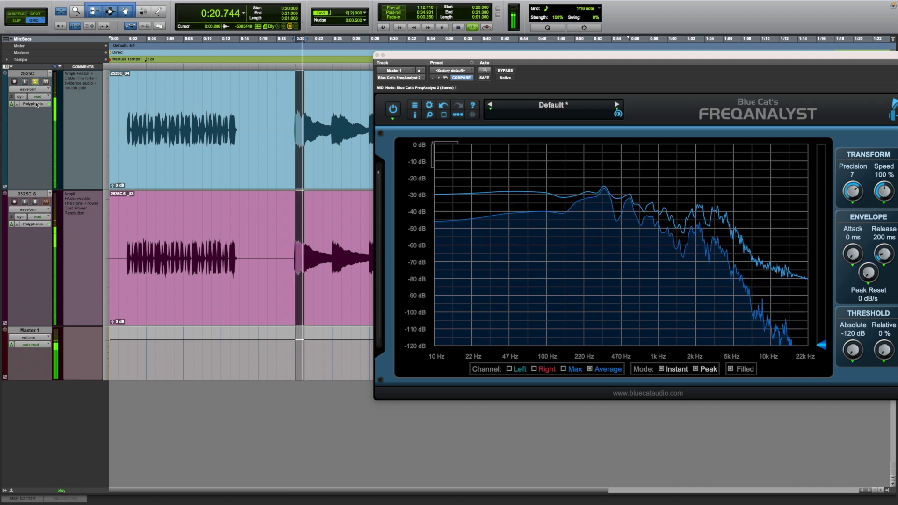
pyautogui.click(36, 203)
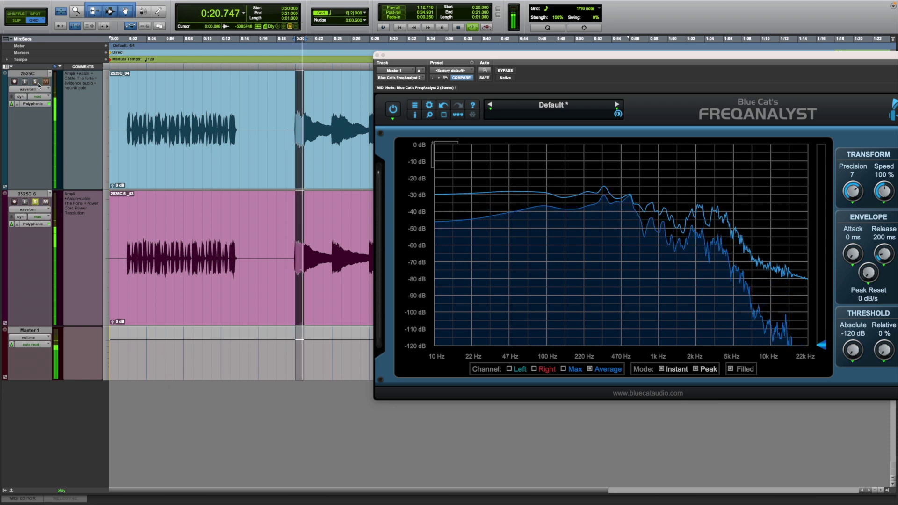
pyautogui.click(36, 82)
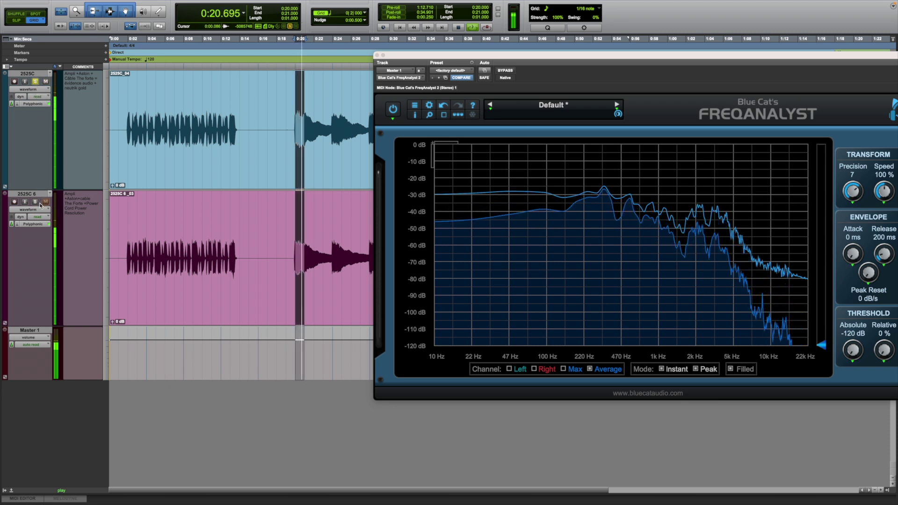
pyautogui.press('space')
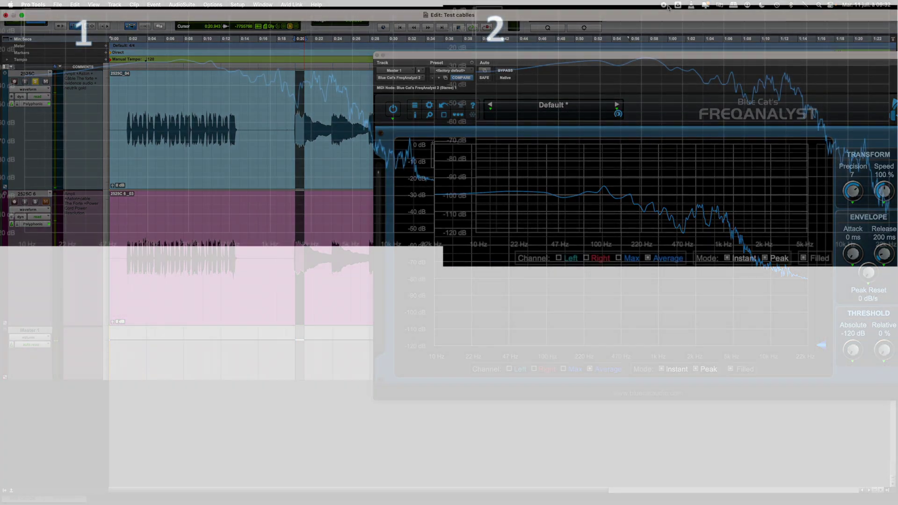